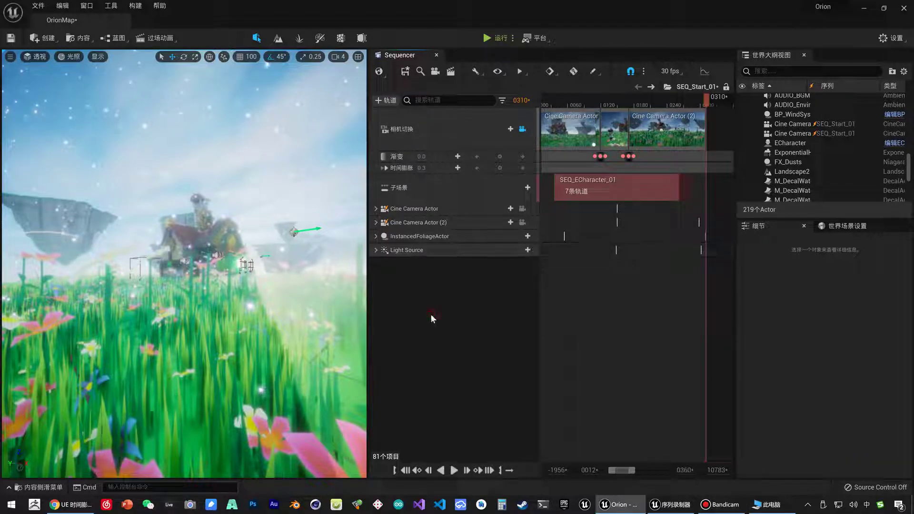
Step: Add an empty 音频 audio track to the SEQ_Start_01 sequence from the +轨道 list
click(388, 101)
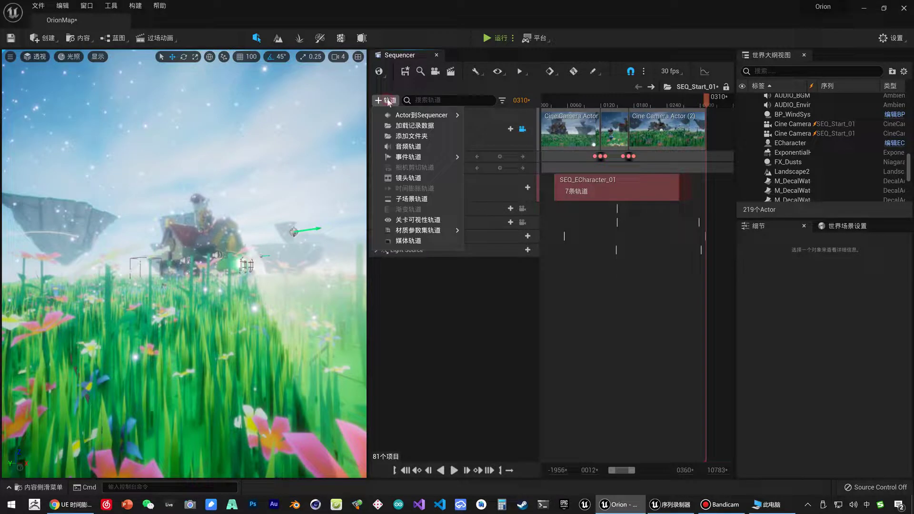
click(402, 146)
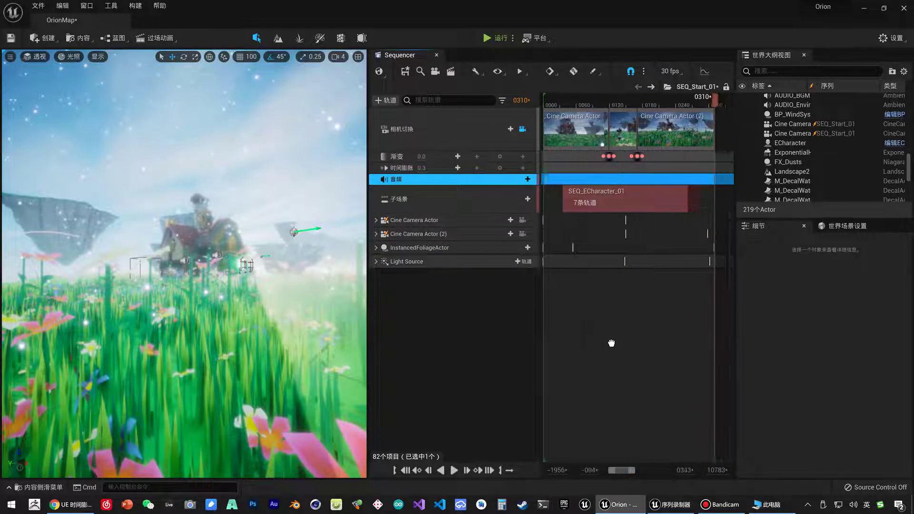
Step: Place the AUDIO_START_BGM sound on the audio track and slide the clip toward the sequence start
right_drag(600, 335, 606, 278)
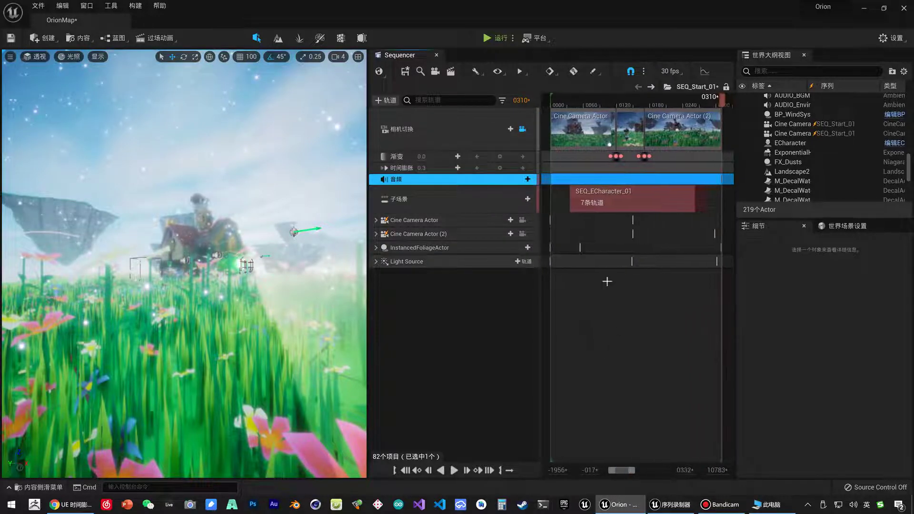
click(523, 181)
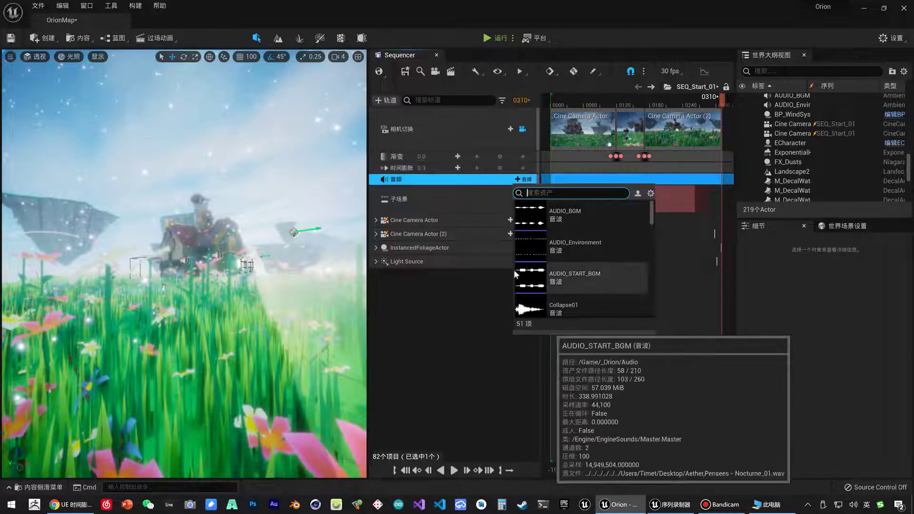
click(614, 279)
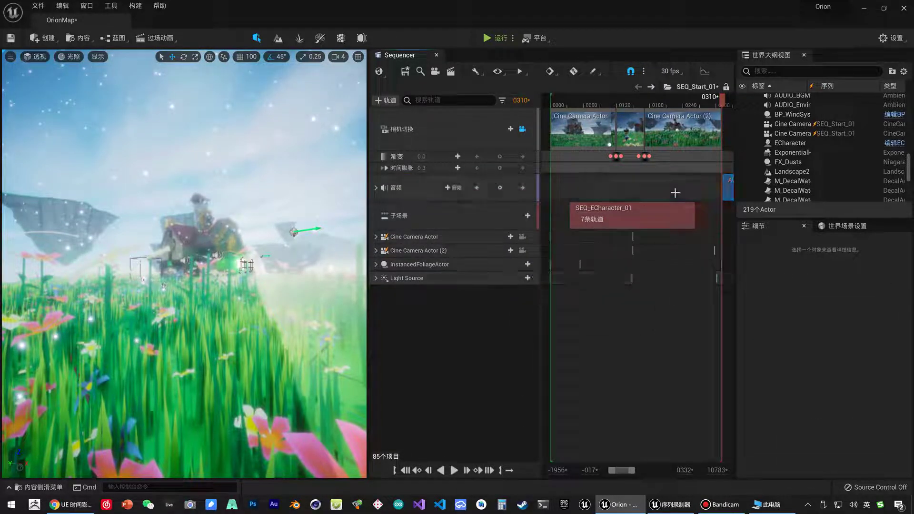
drag(729, 195, 649, 187)
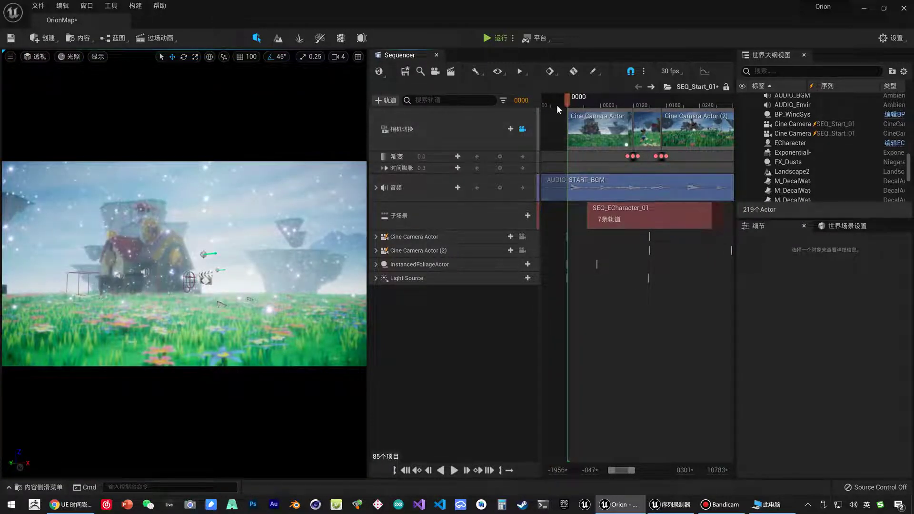
Step: Preview the sequence, shift the AUDIO_START_BGM clip further left, then play it again
key(space)
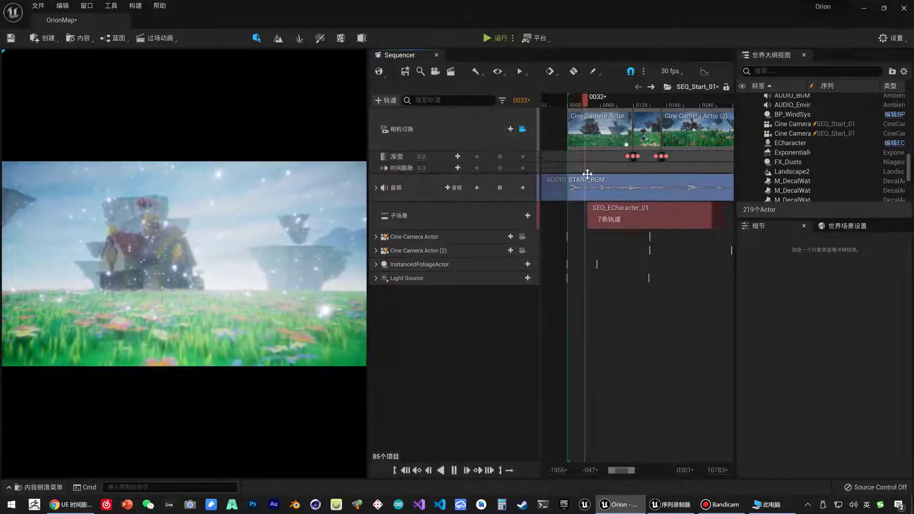
key(space)
mouse_move(684, 184)
mouse_down()
mouse_move(575, 188)
mouse_move(611, 194)
mouse_up()
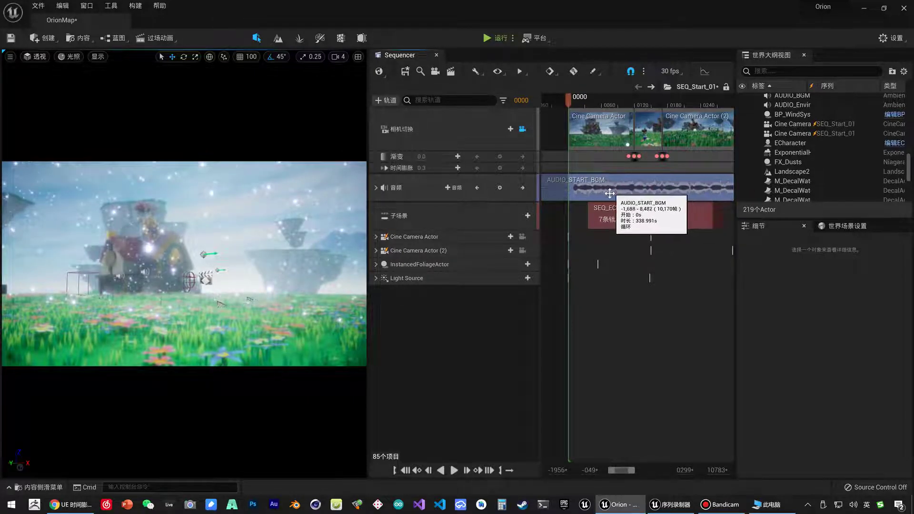
key(space)
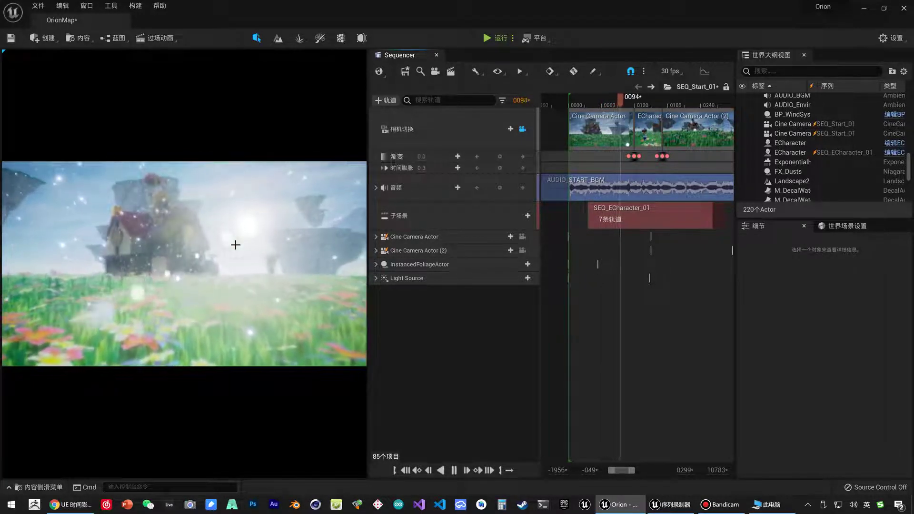
scroll(859, 150, up, 4)
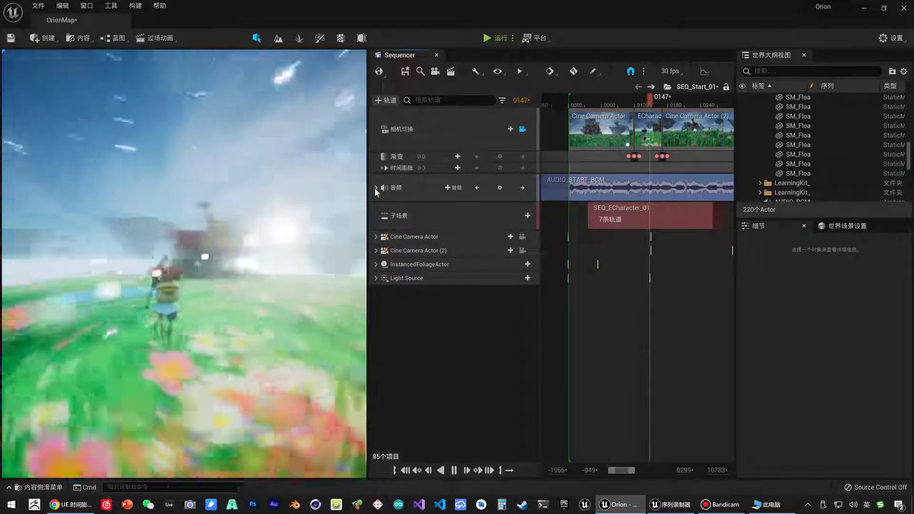
Step: Expand the 音频 track and set its volume (体积) to 1.3
click(376, 187)
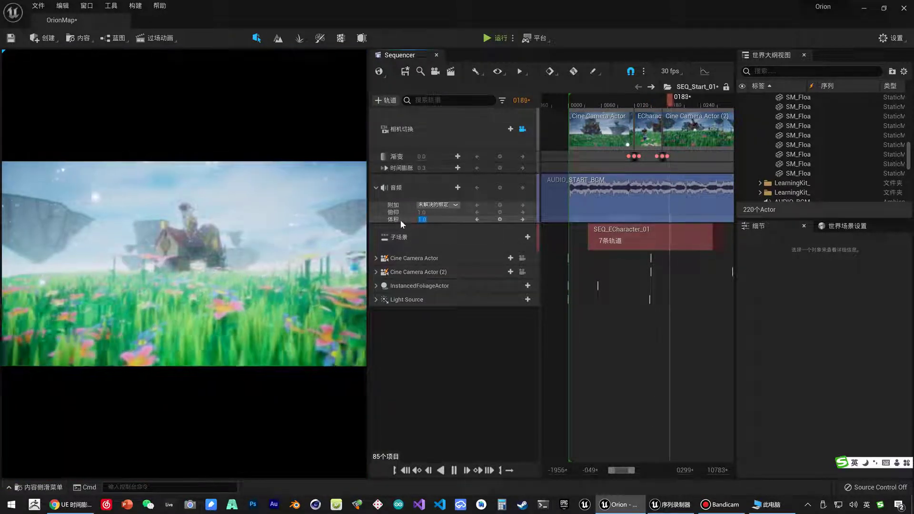
click(449, 220)
text(2)
key(Return)
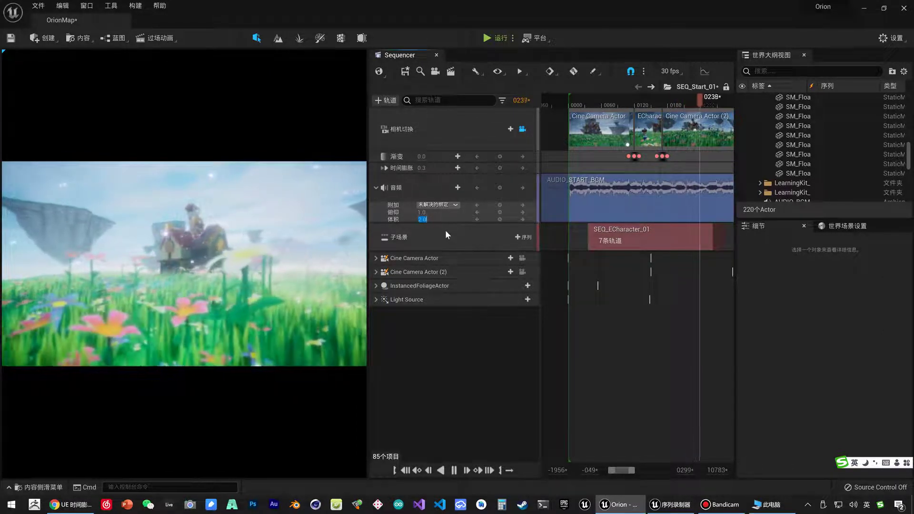
text(1.3)
key(Return)
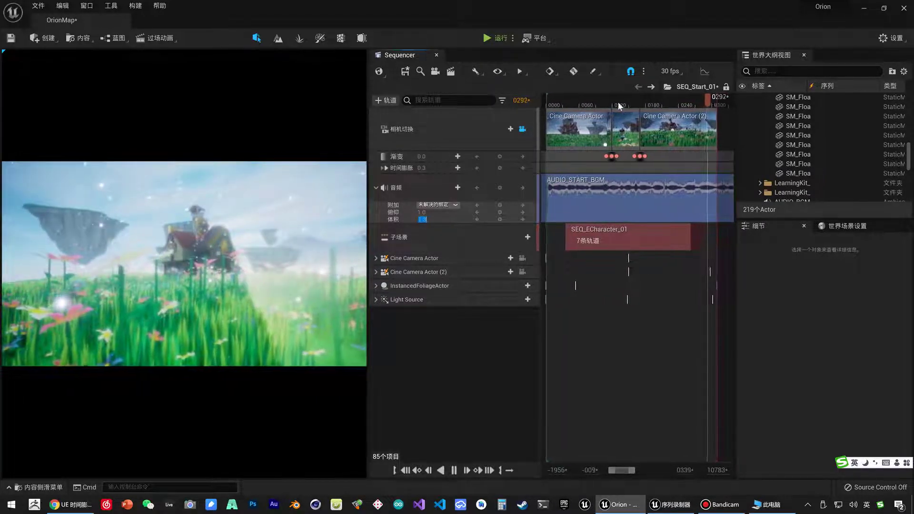
Step: Preview the pitch change, then return 俯仰 to 1.0 and play the sequence again
click(600, 102)
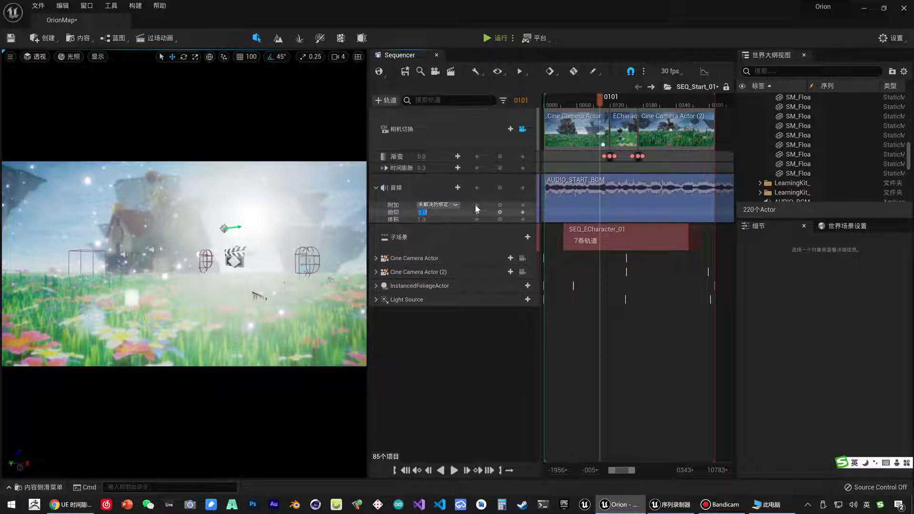
text(2)
click(601, 102)
key(space)
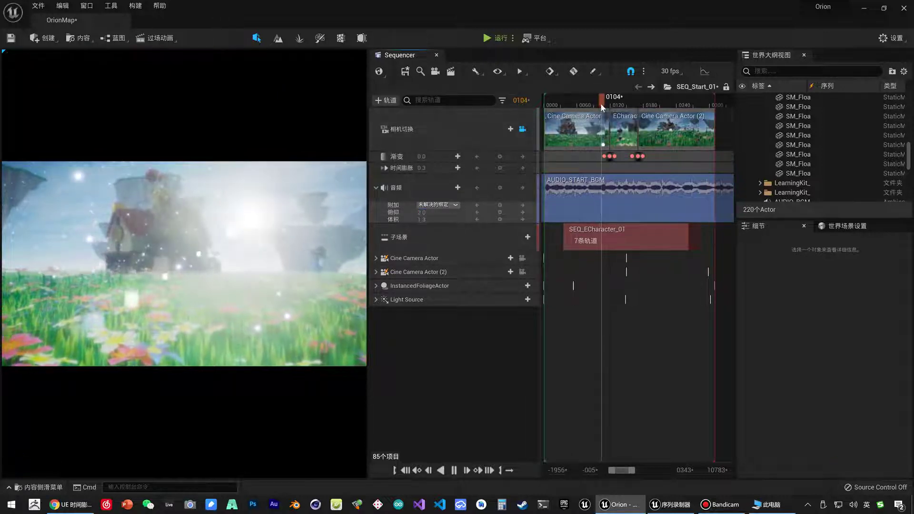
key(space)
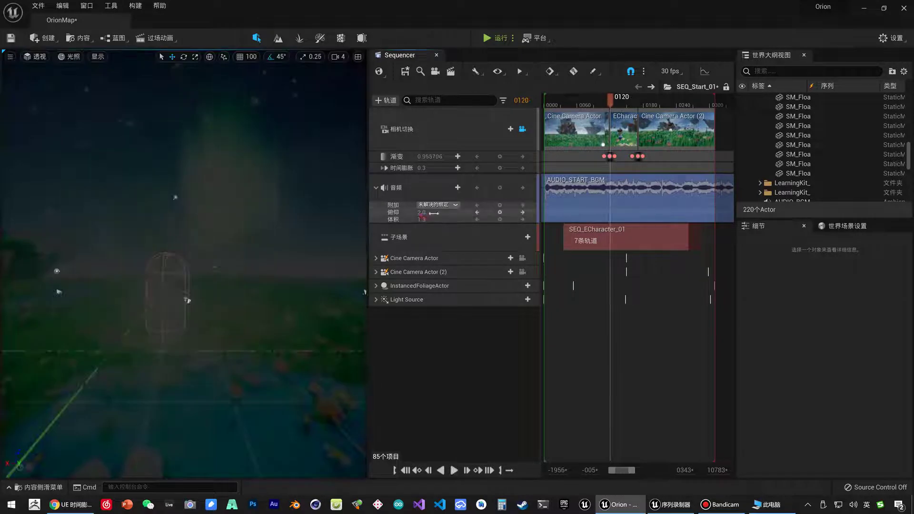
click(434, 213)
key(Return)
key(space)
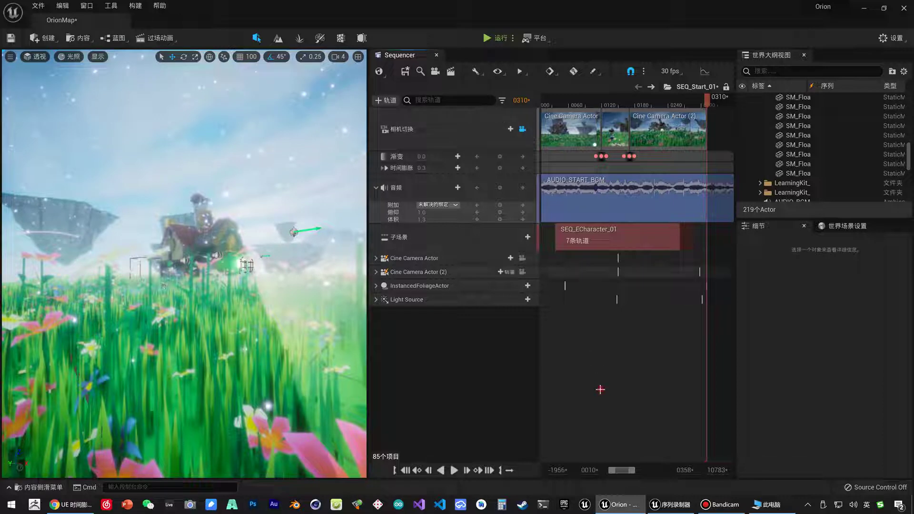
Step: Save SEQ_Start_01, select SEQ_Start_LevelSequenceActor to confirm Auto Play, and start a play test
key(ctrl+s)
click(436, 55)
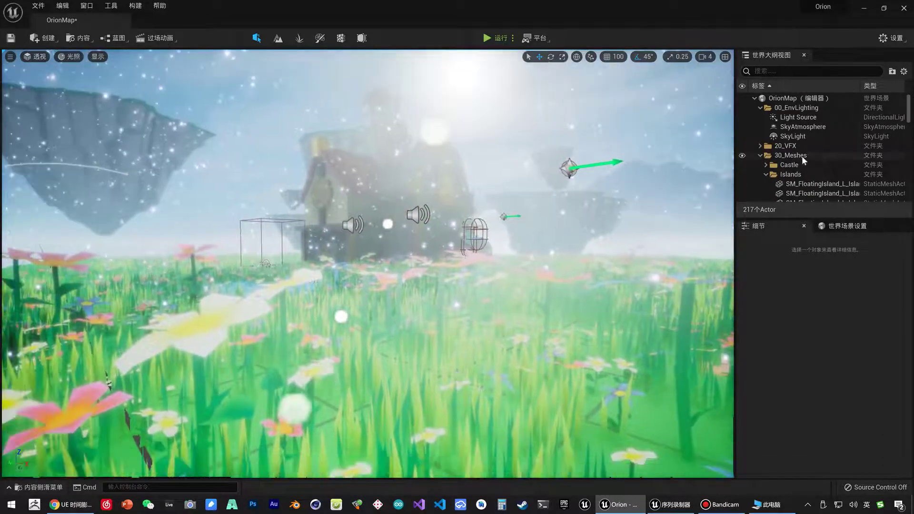
click(798, 72)
text(seq)
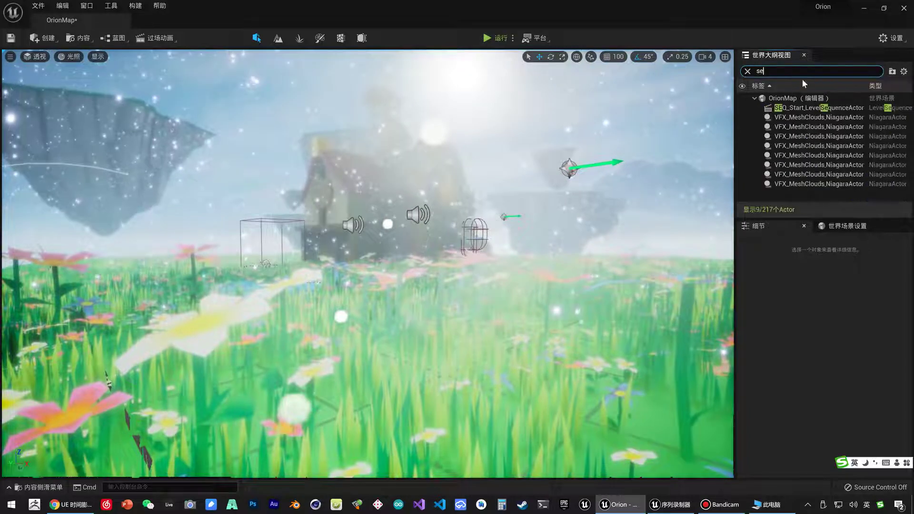
click(814, 109)
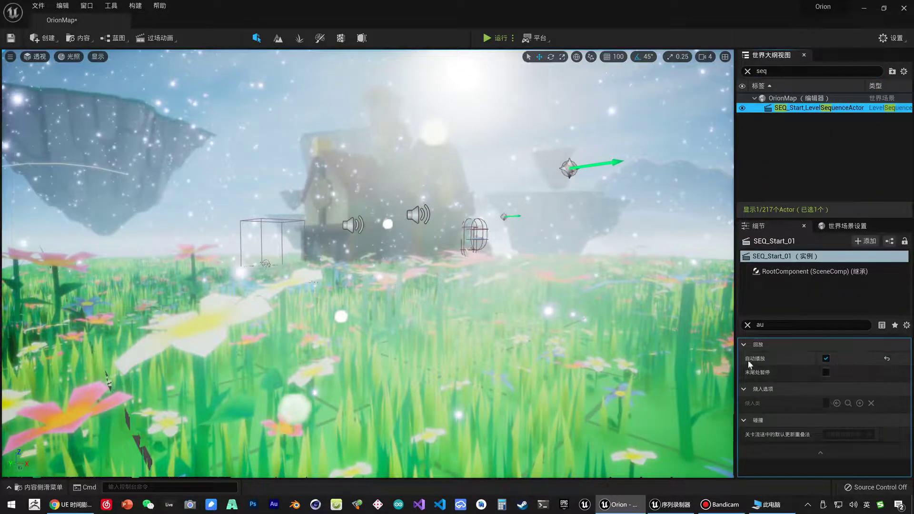
click(494, 40)
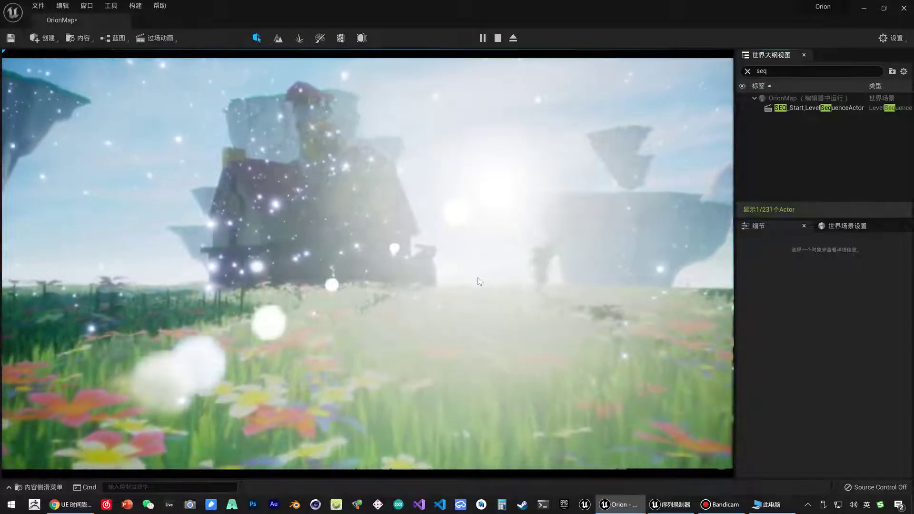
Step: Stop the OrionMap play session with Esc and return to the editor
key(Escape)
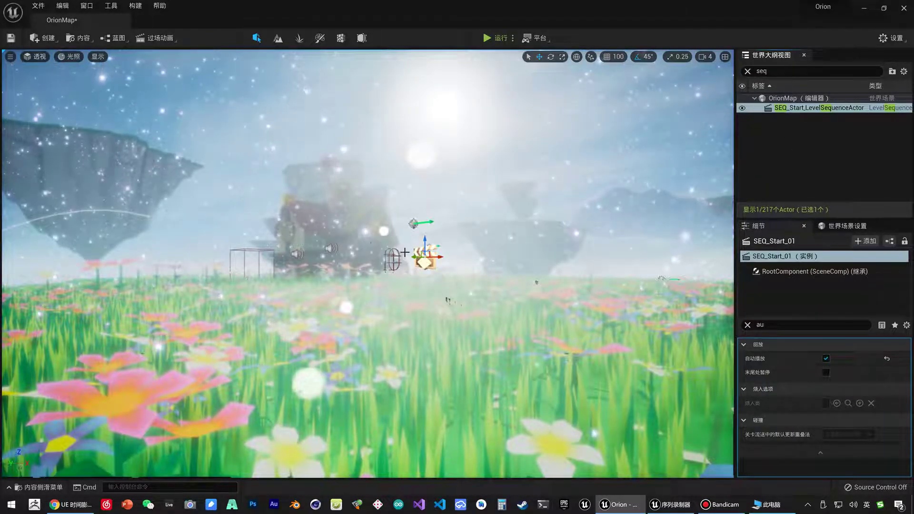
Step: Select the AUDIO_BGM actor and uncheck Auto Activate in its Details
click(331, 247)
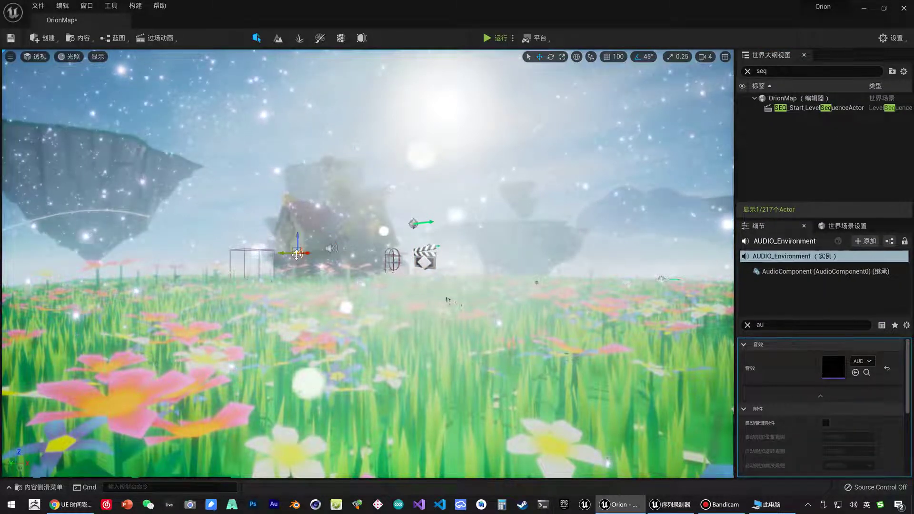
click(331, 247)
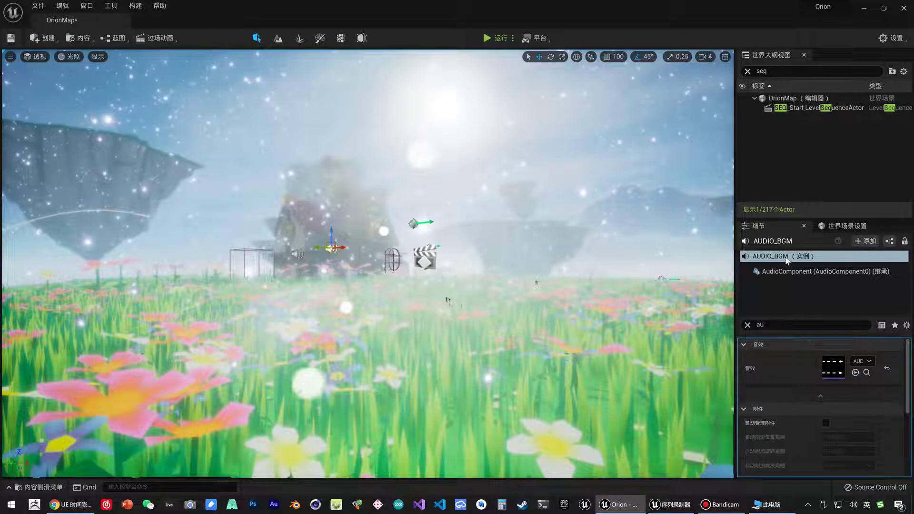
scroll(815, 423, down, 2)
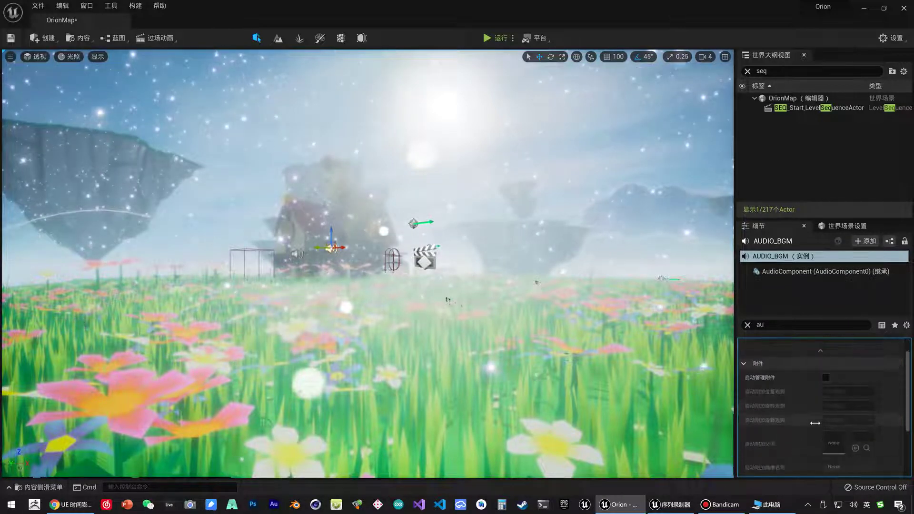
scroll(815, 423, down, 3)
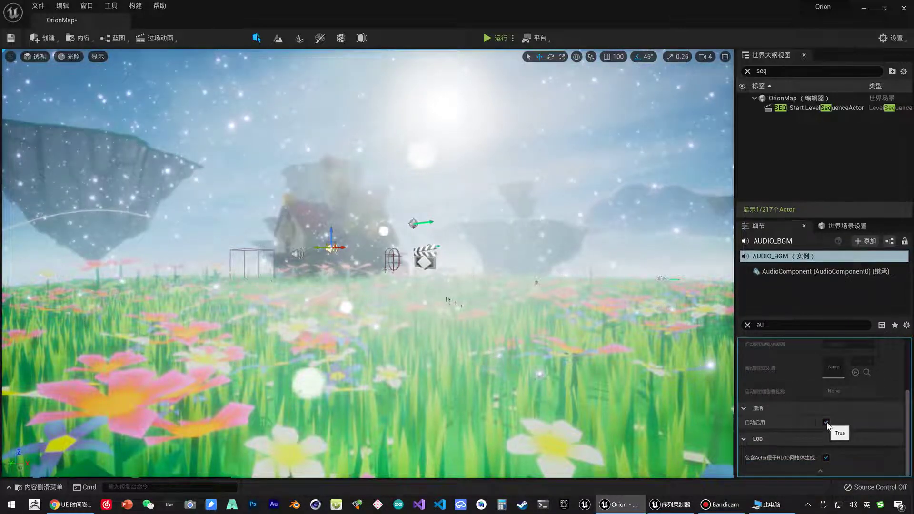
click(827, 423)
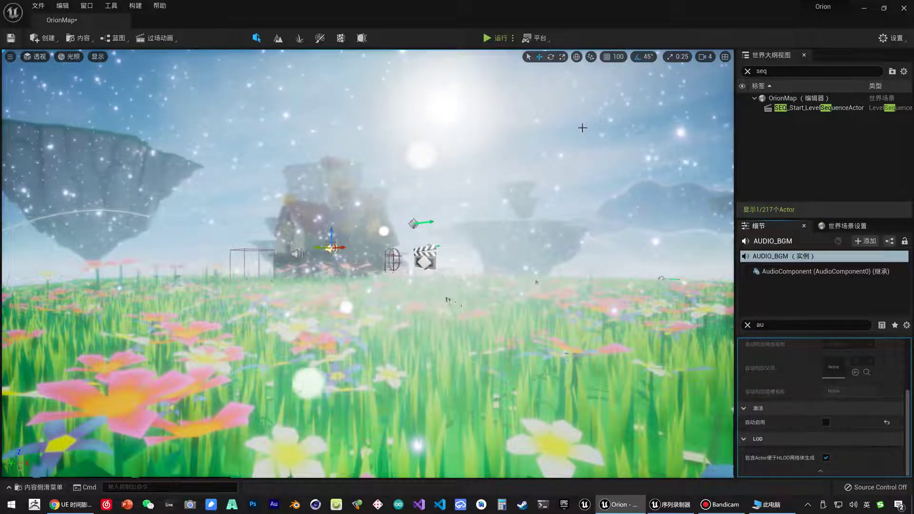
Step: Play OrionMap again to check the music, then stop the test
click(486, 39)
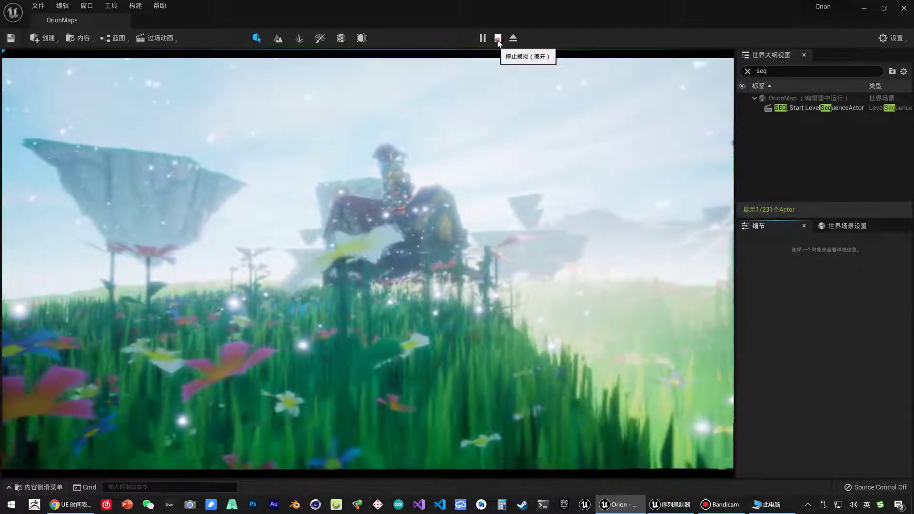
click(498, 39)
right_drag(366, 262, 367, 262)
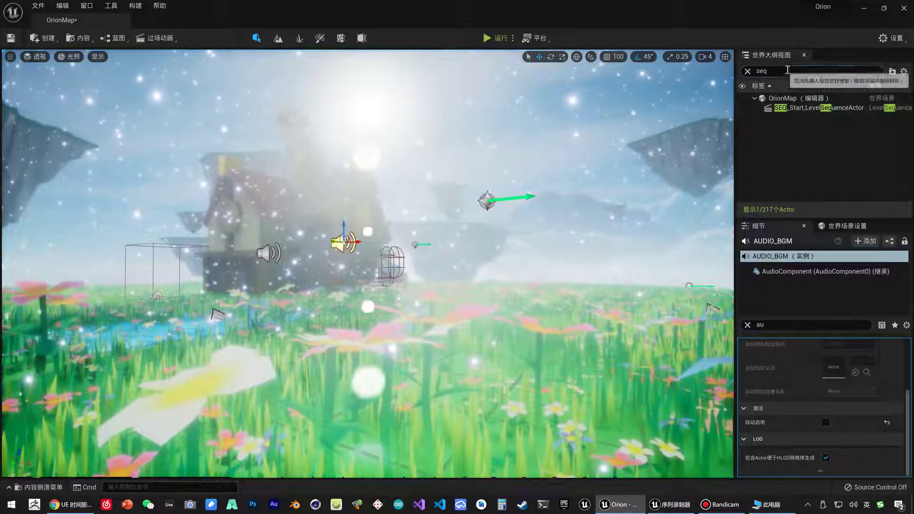
Step: Clear the Outliner search and reopen SEQ_Start_01 from the Cinematics menu in Sequencer
click(747, 71)
scroll(813, 170, down, 3)
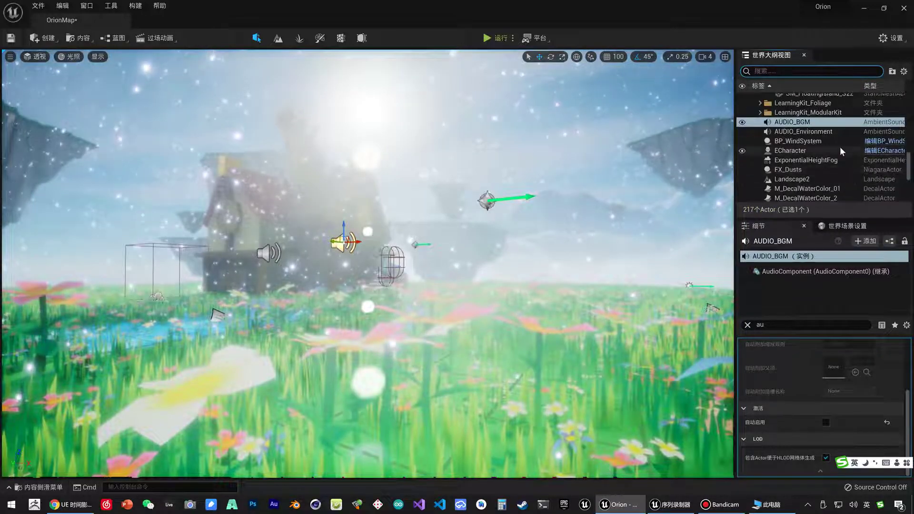
right_drag(366, 262, 367, 262)
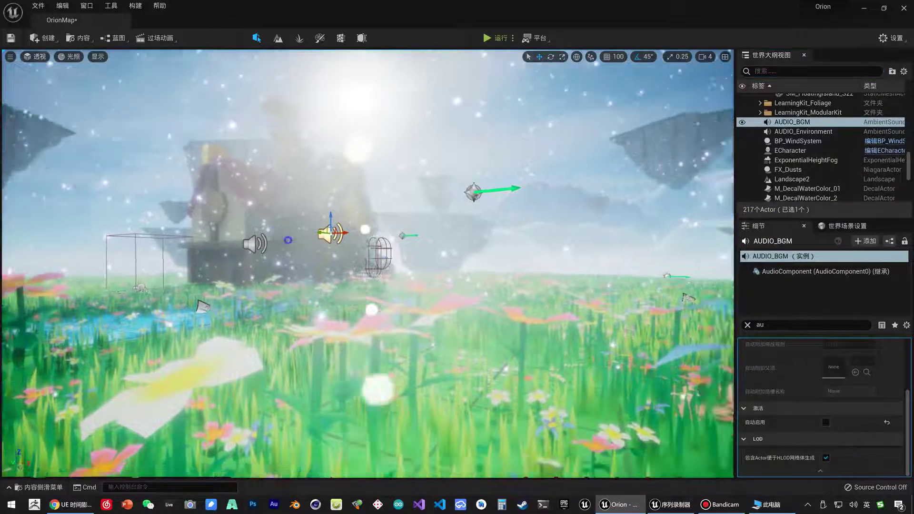
right_drag(300, 259, 300, 259)
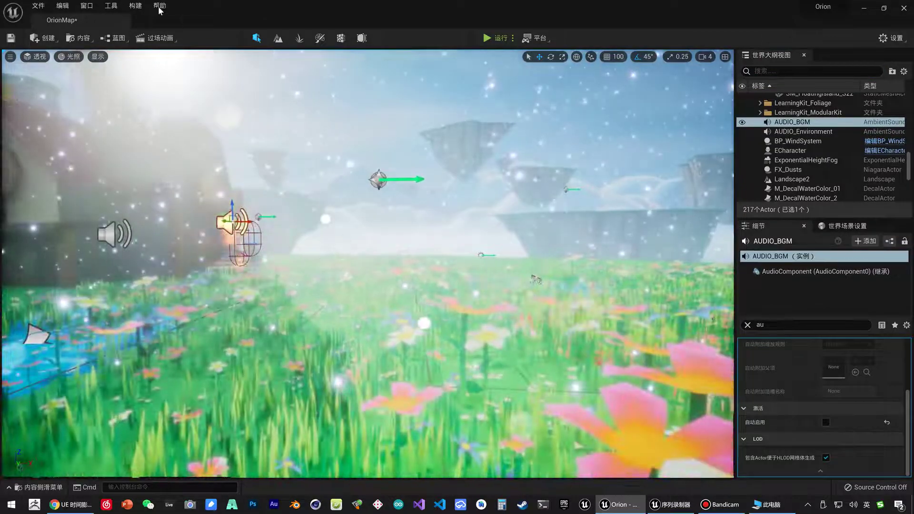
click(159, 40)
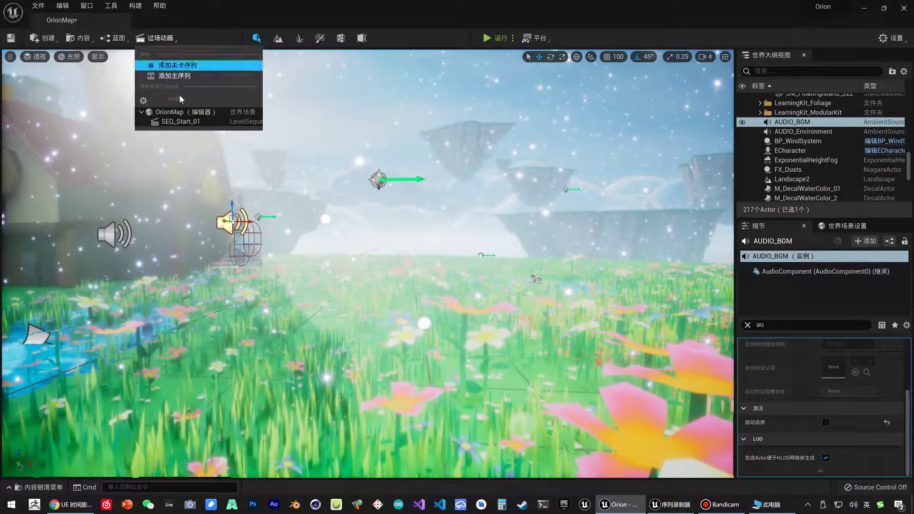
click(167, 122)
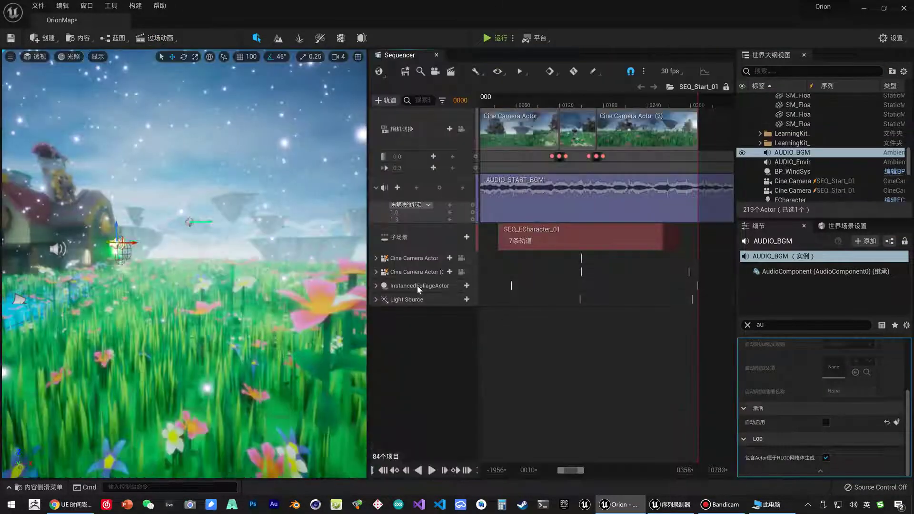